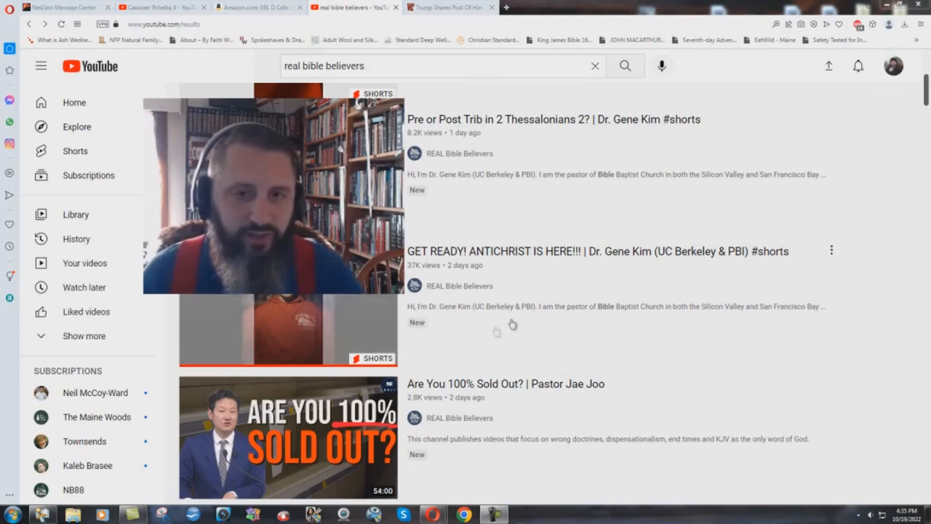
Open the 'GET READY! ANTICHRIST IS HERE!!!' Short from the REAL Bible Believers results.
{"action": "left_click", "coordinate": [311, 317]}
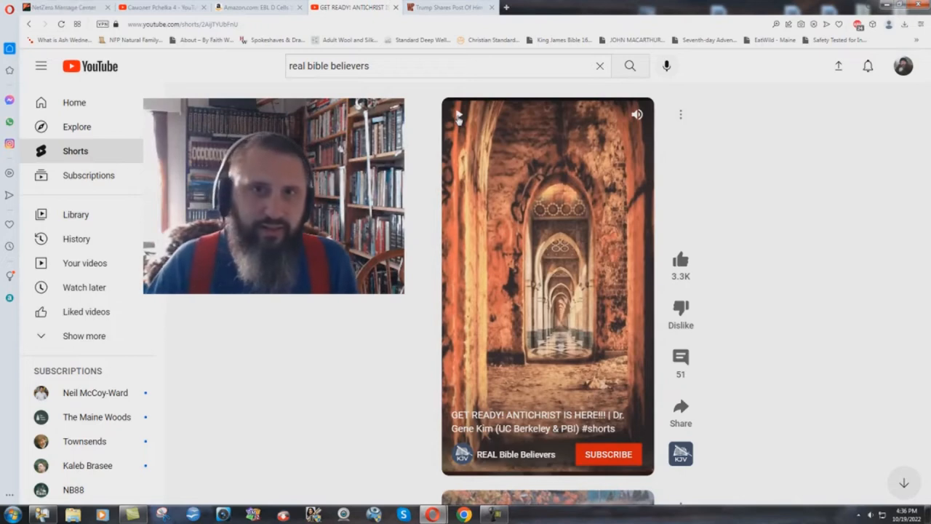
{"action": "mouse_move", "coordinate": [548, 286]}
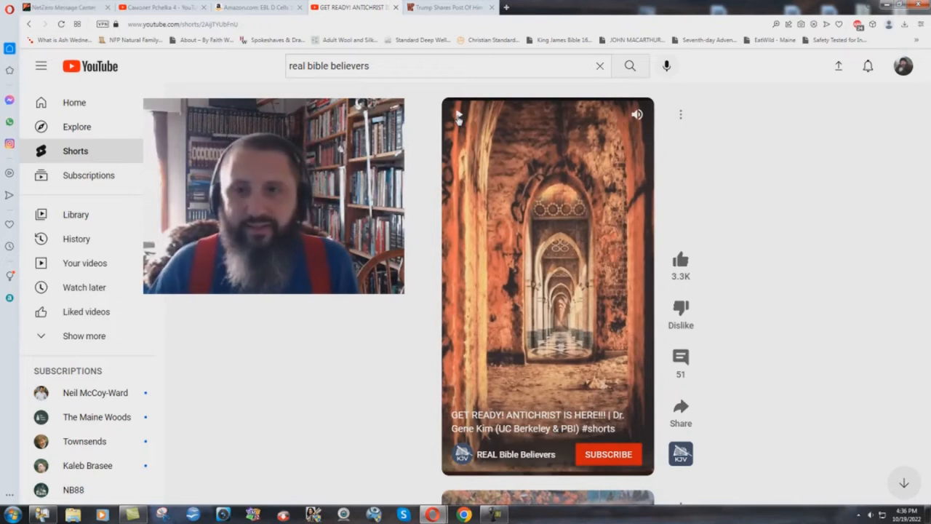
Play the Short through the 1 John 4:3 verse, pausing once to comment, then resume.
{"action": "left_click", "coordinate": [458, 115]}
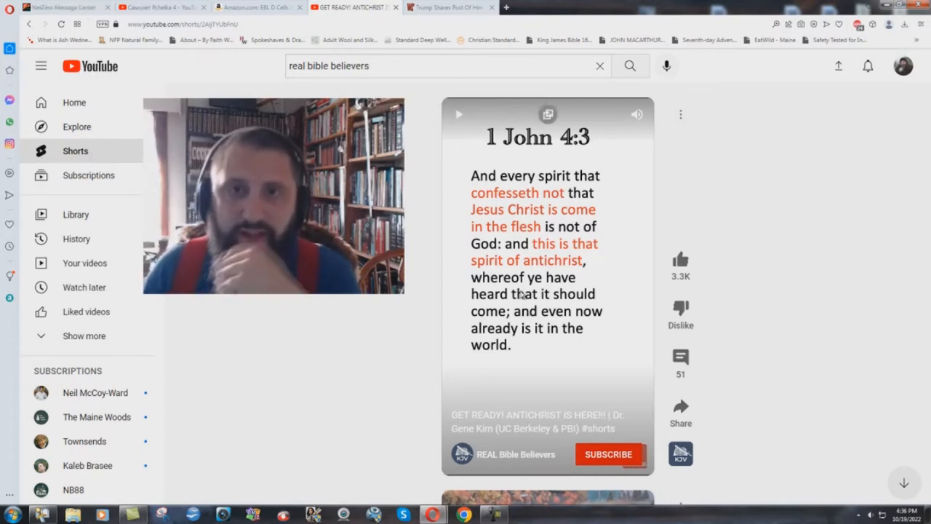
{"action": "left_click", "coordinate": [459, 118]}
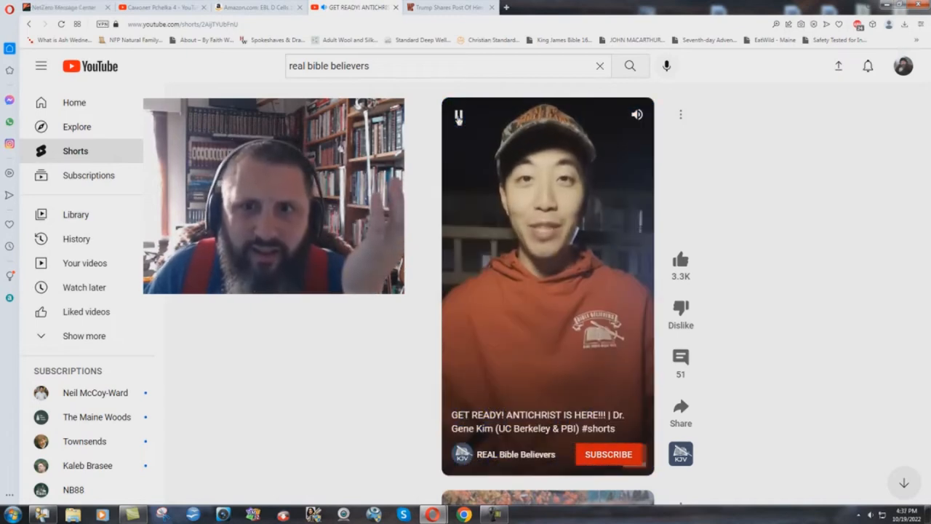
{"action": "left_click", "coordinate": [458, 115]}
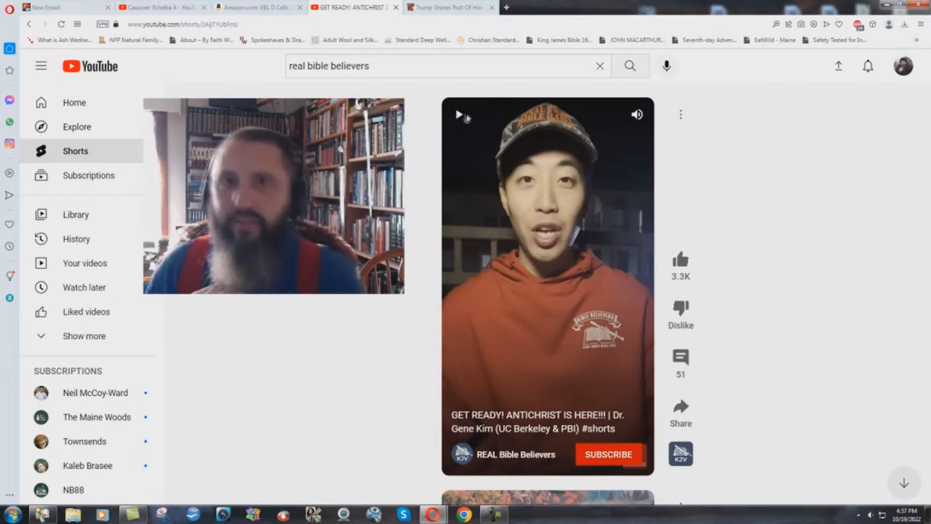
{"action": "left_click", "coordinate": [460, 116]}
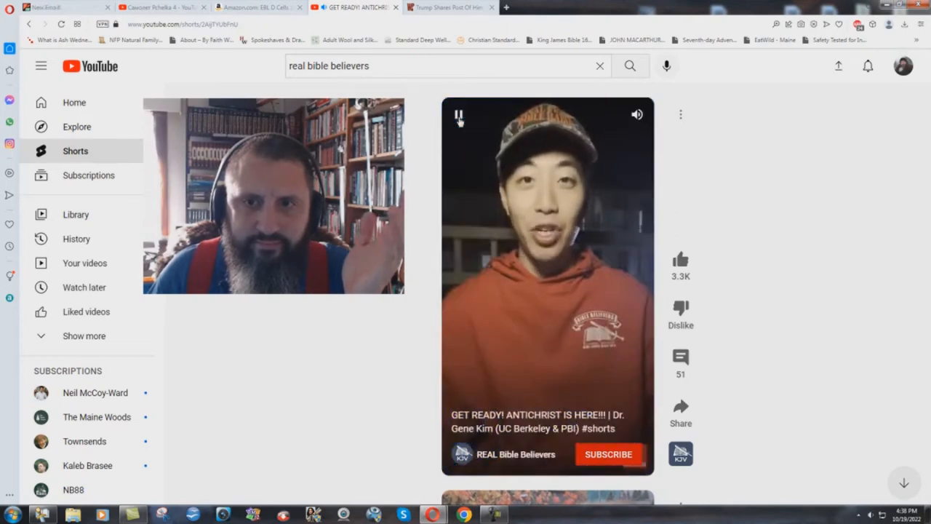
Pause the Short on the speaker in the orange hoodie.
{"action": "left_click", "coordinate": [459, 115]}
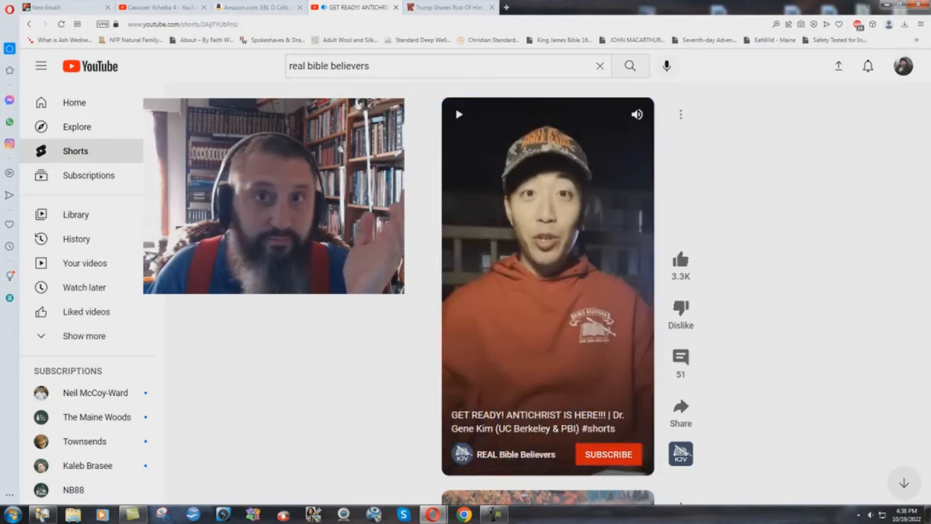